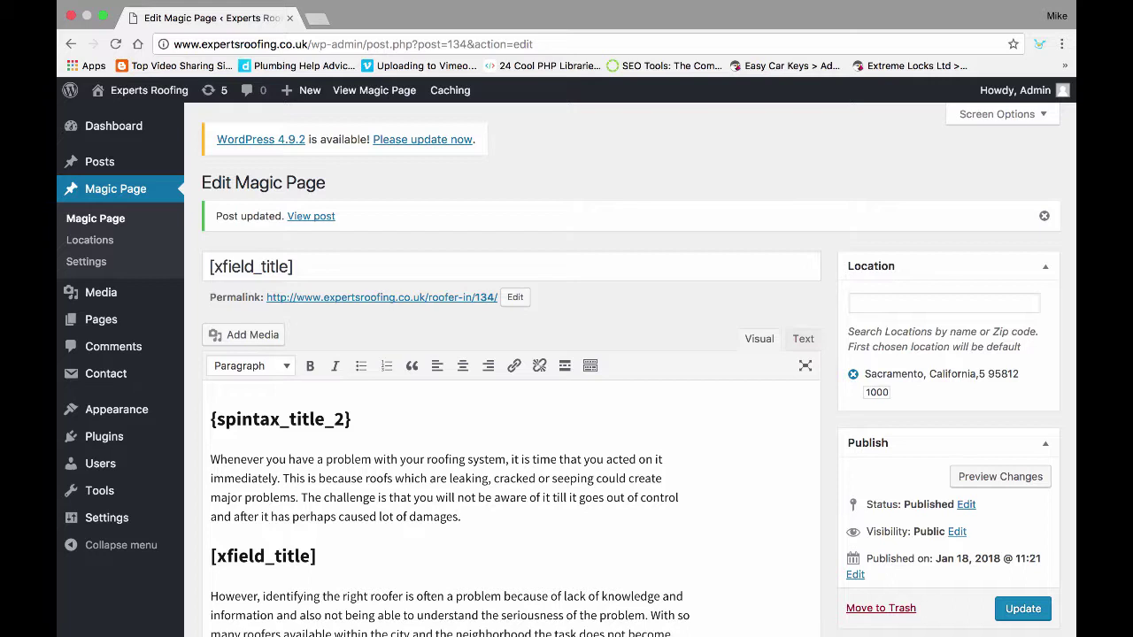
Set the Sacramento location's radius to 30 and update the Magic Page
left_click(854, 303)
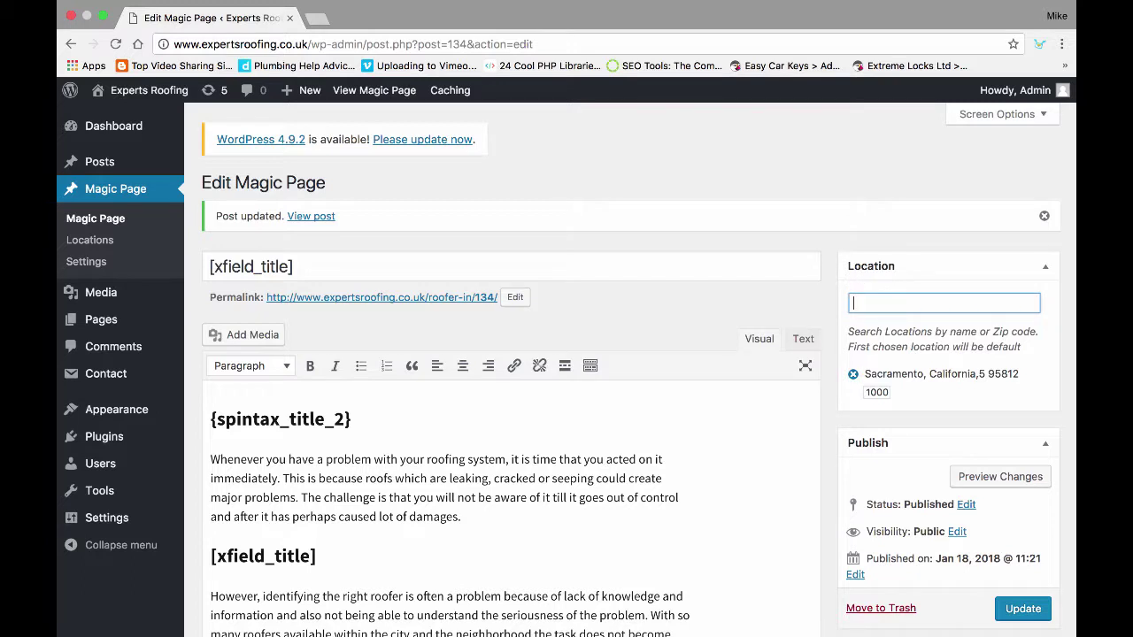
double_click(876, 392)
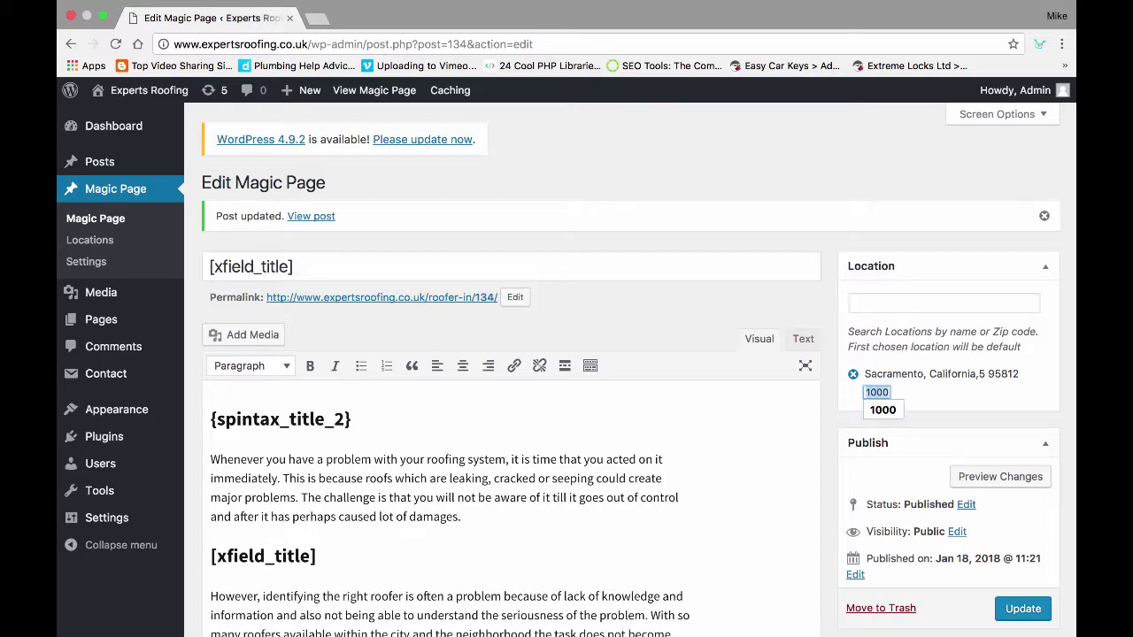
type("30")
scroll(566, 371, "down", 3)
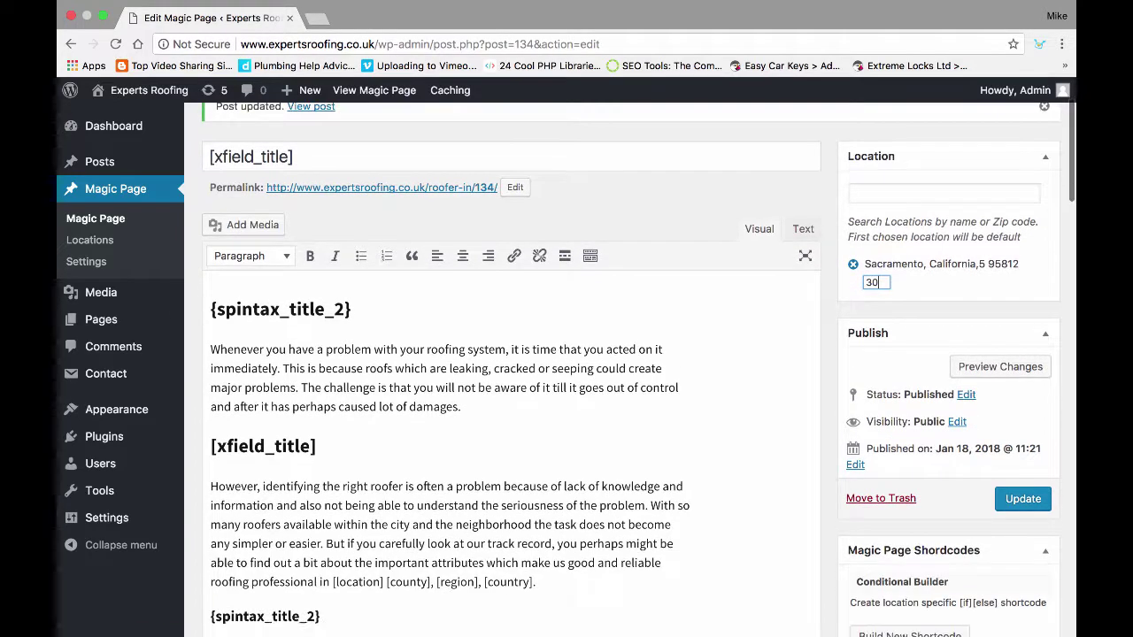
left_click(1022, 498)
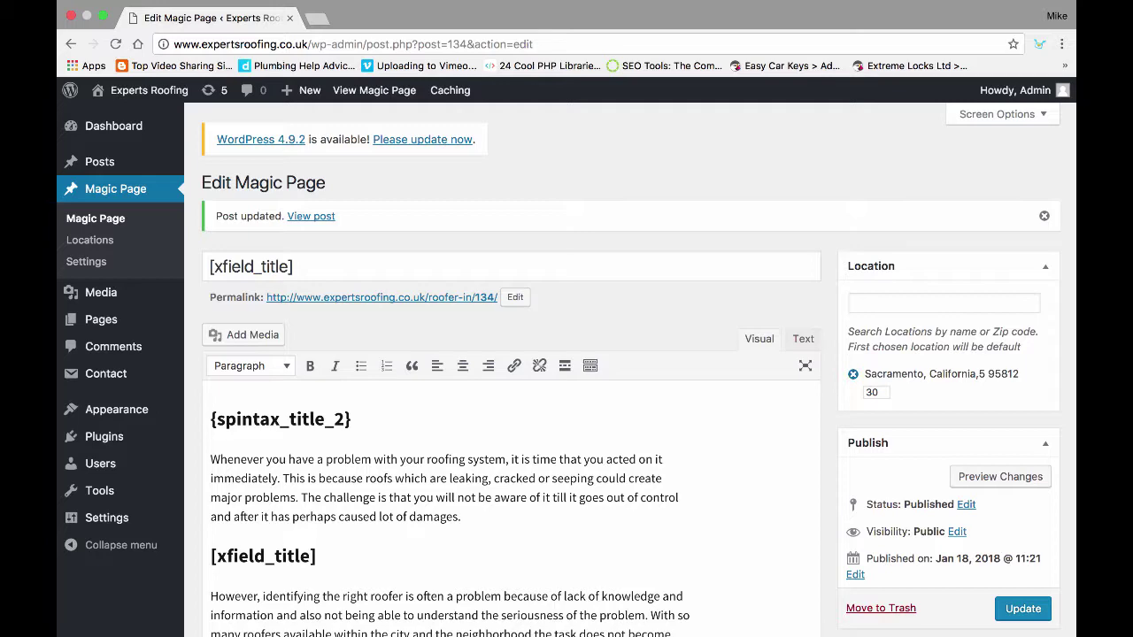
scroll(622, 369, "down", 2)
left_click(1022, 477)
Search locations for "san die" and add San Diego, 92185, California as a second location
left_click(943, 303)
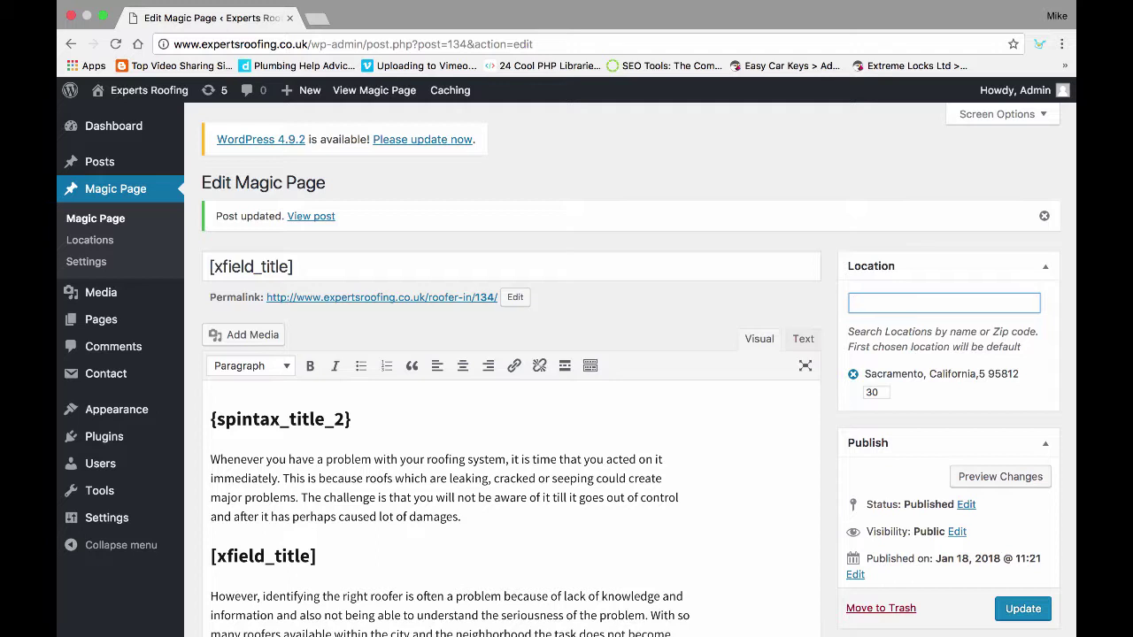
type("san")
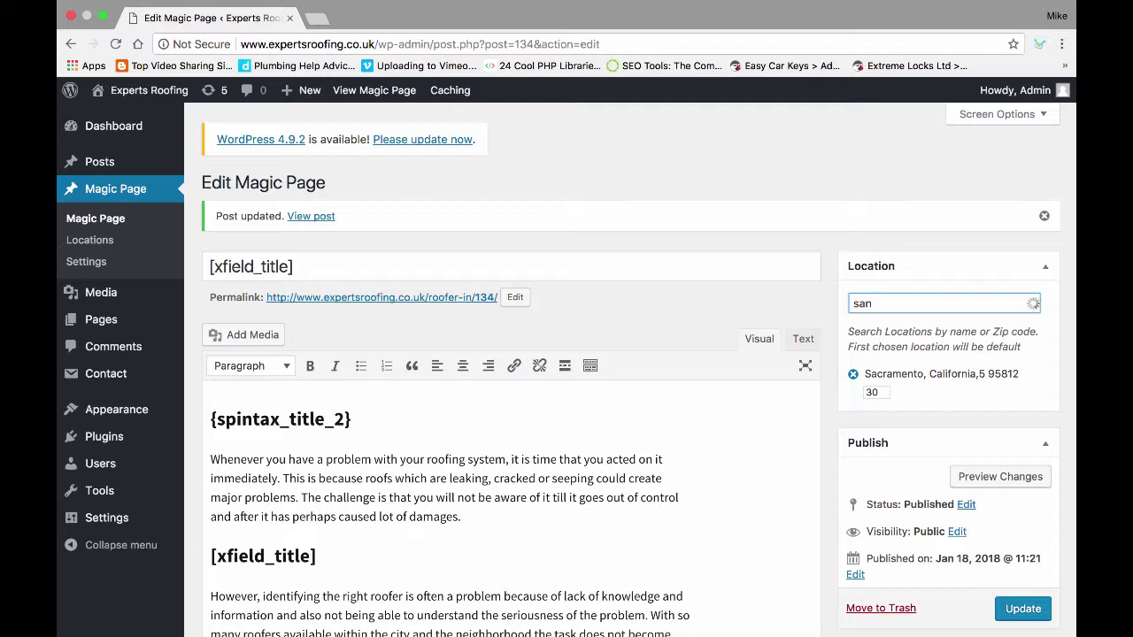
type(" die")
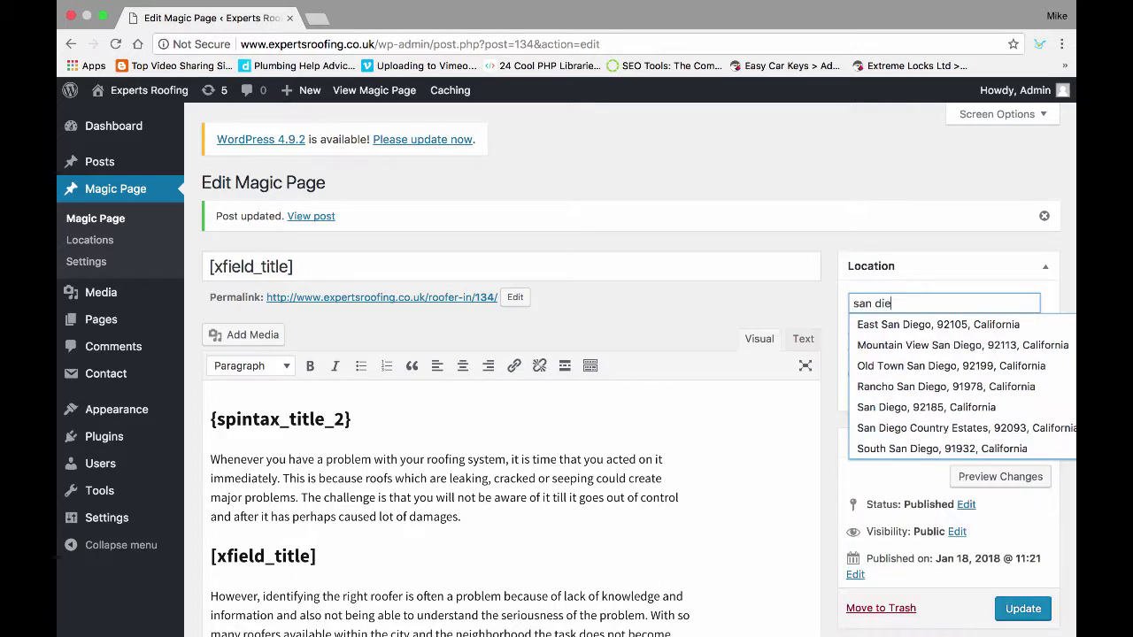
key("Down")
key("Down")
key("Down")
key("Down")
key("Down")
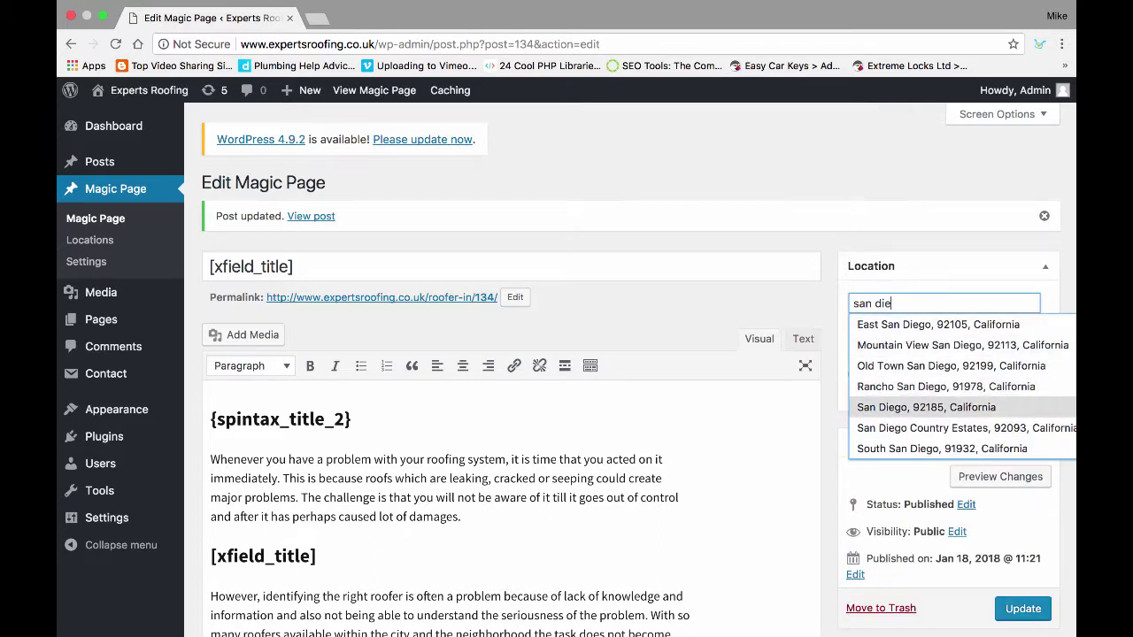
key("Return")
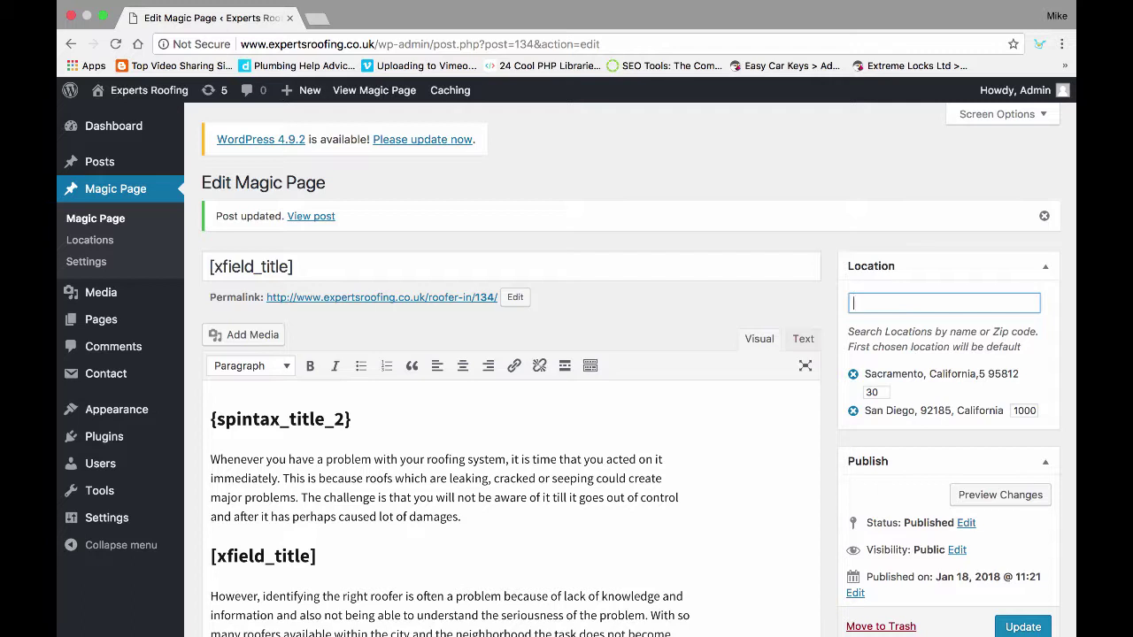
Set the San Diego location's radius to 50 and update the Magic Page
double_click(1022, 410)
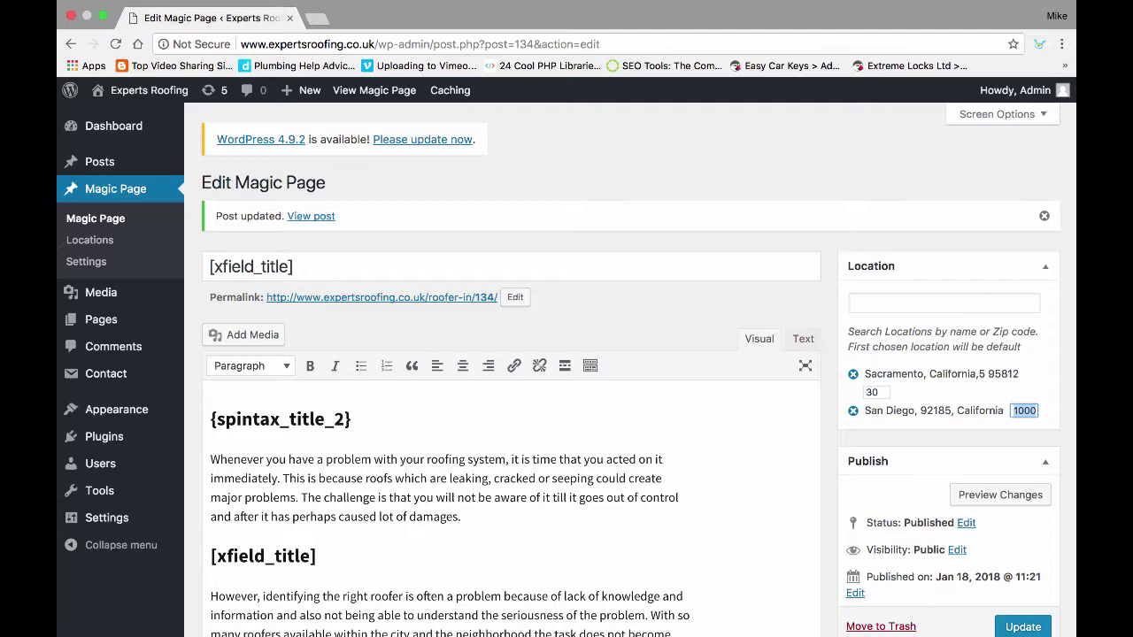
type("50")
key("Tab")
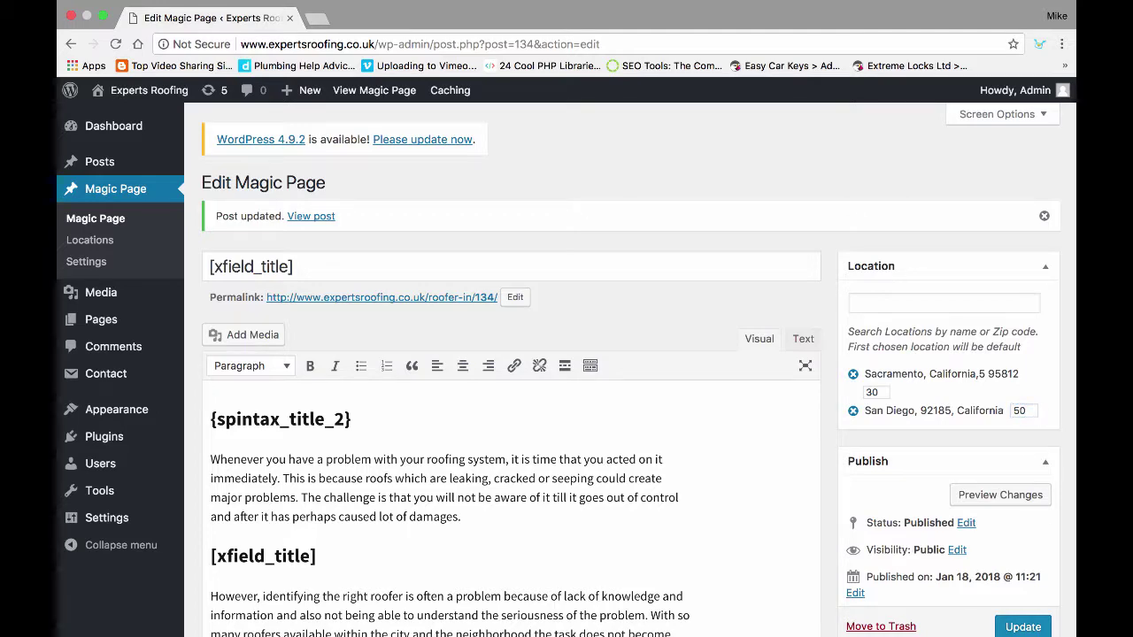
scroll(629, 370, "down", 2)
left_click(1022, 521)
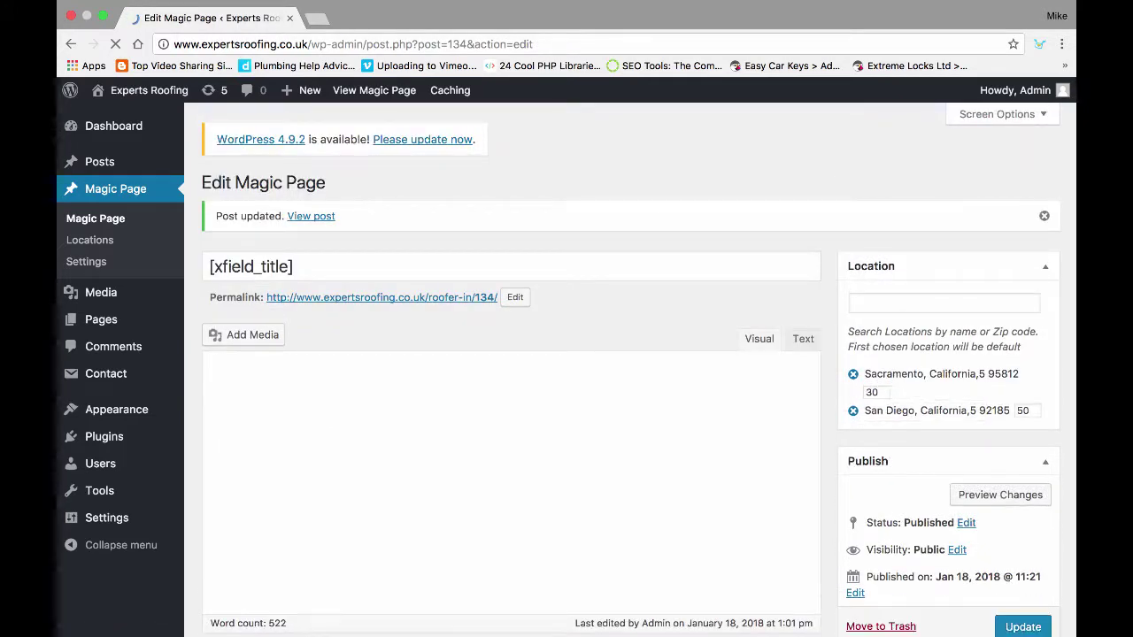
scroll(629, 370, "down", 3)
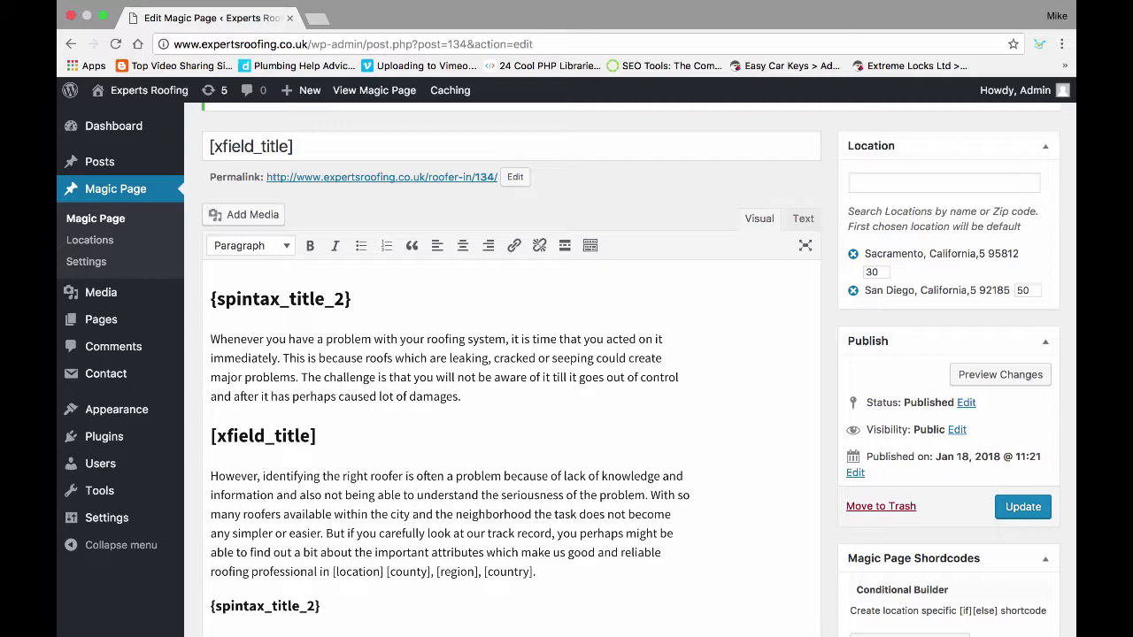
left_click(943, 182)
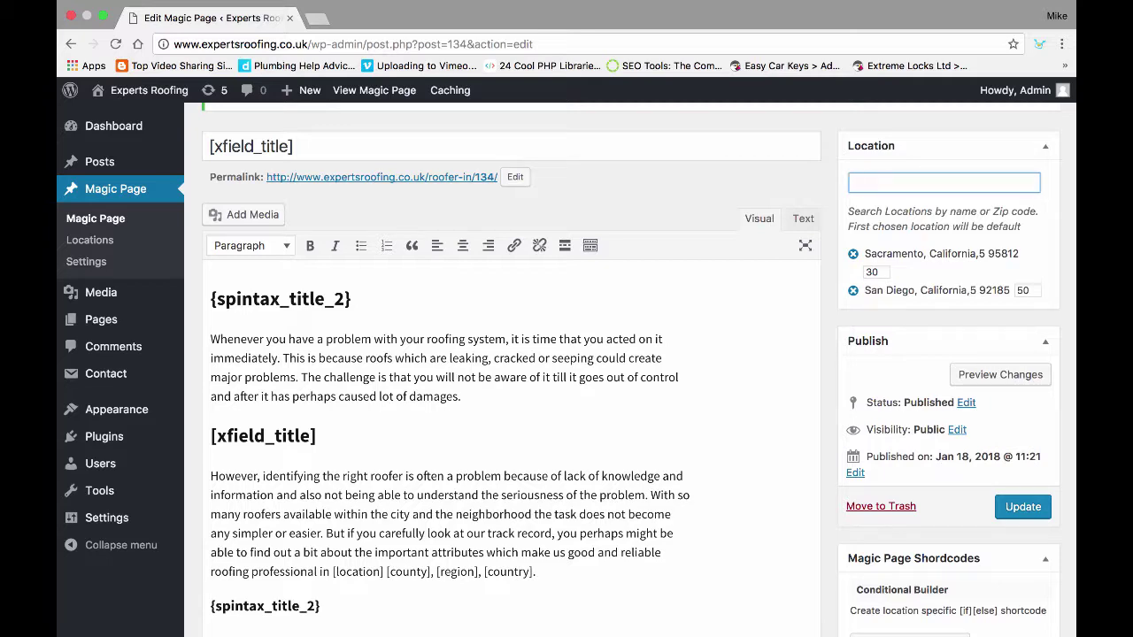
scroll(621, 370, "up", 2)
scroll(86, 265, "down", 3)
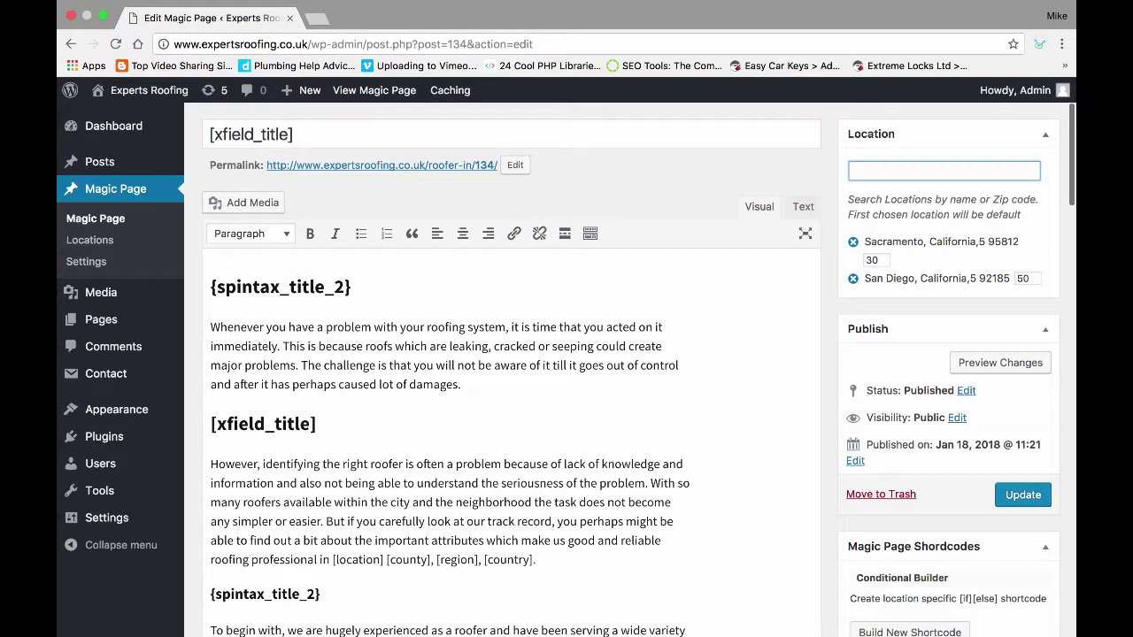
Open the Magic Page settings and check the licensed Magic Page databases
left_click(85, 261)
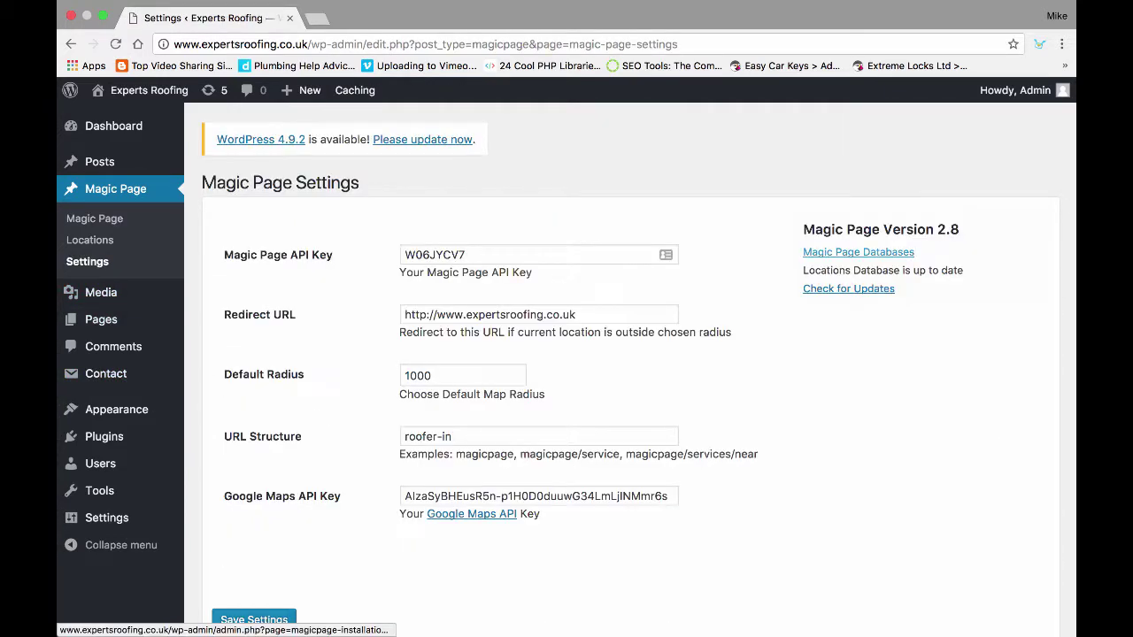
left_click(858, 252)
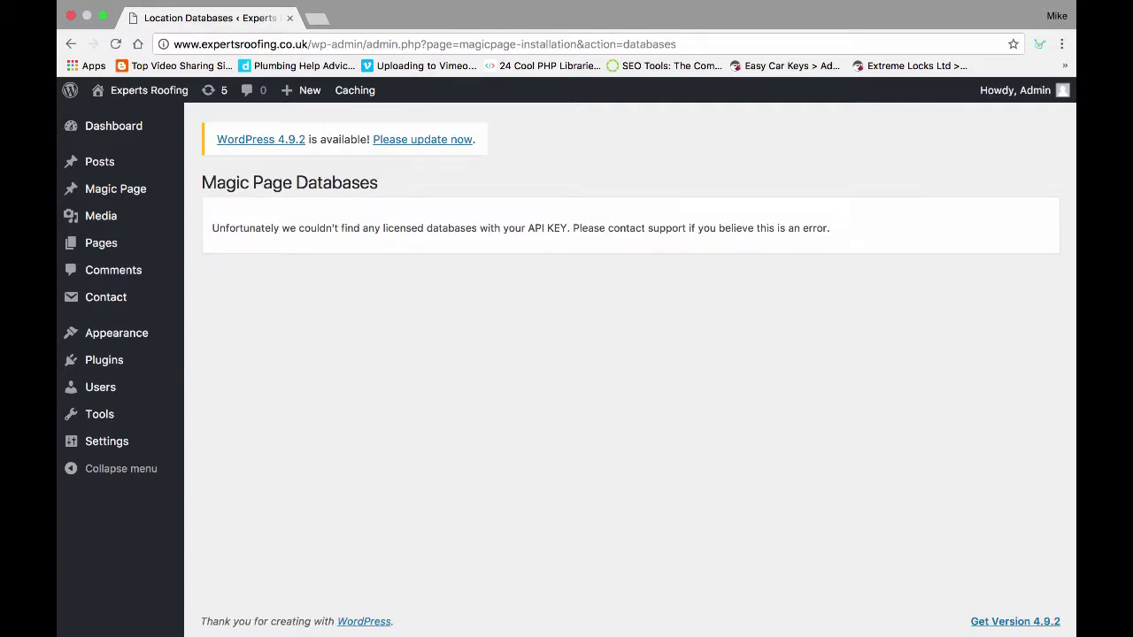
Return to the Magic Page list and open the Sacramento and San Diego roofing page for editing
mouse_move(116, 189)
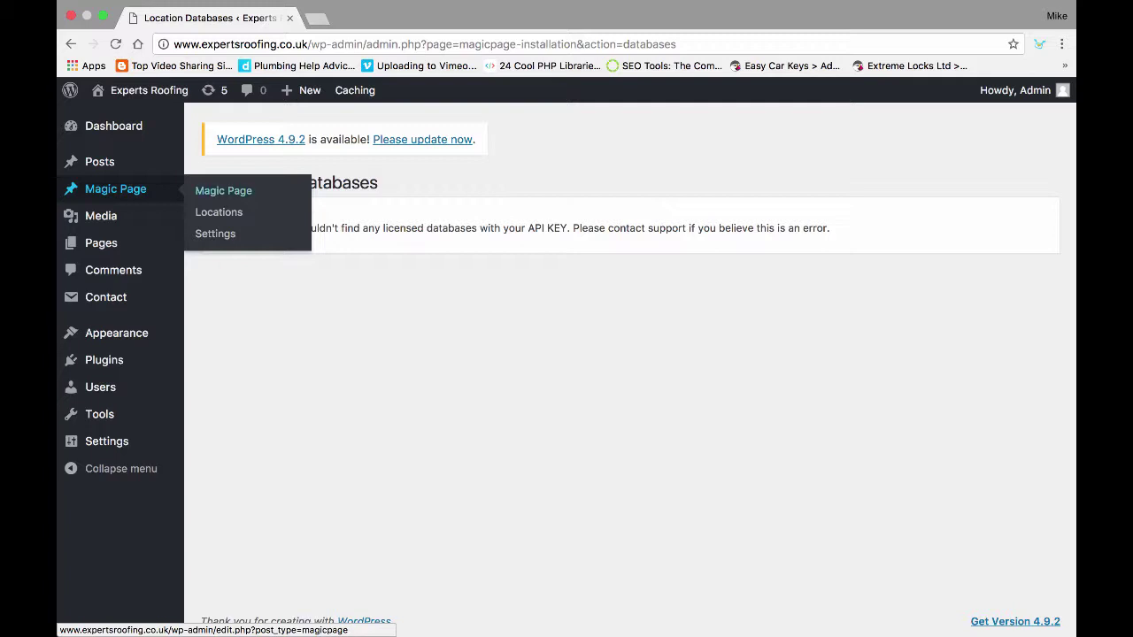
left_click(223, 190)
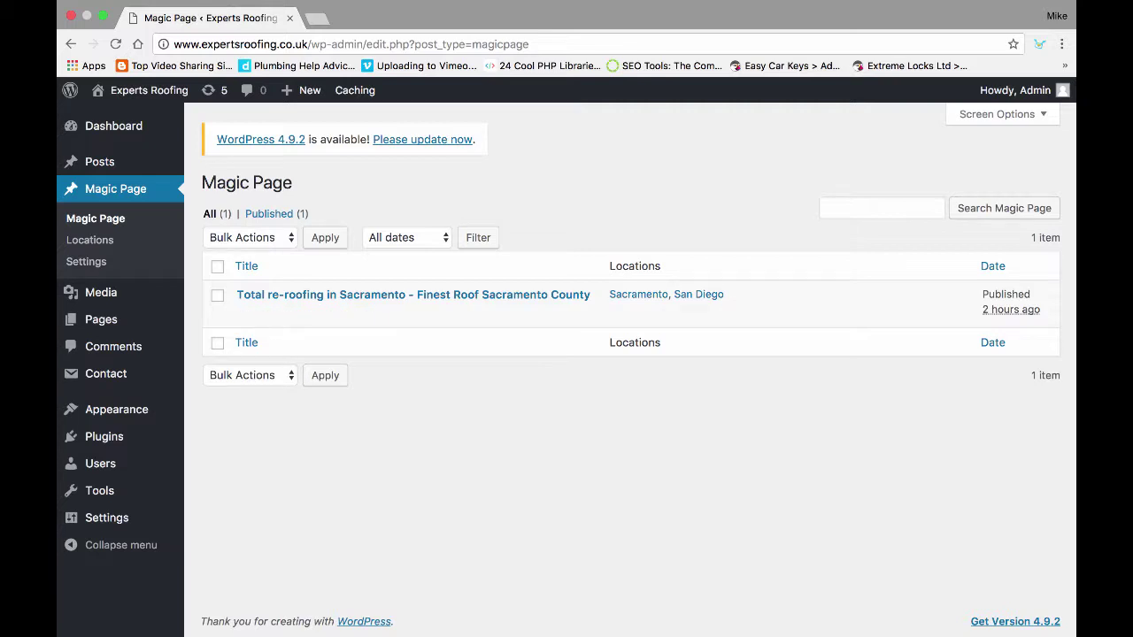
left_click(245, 313)
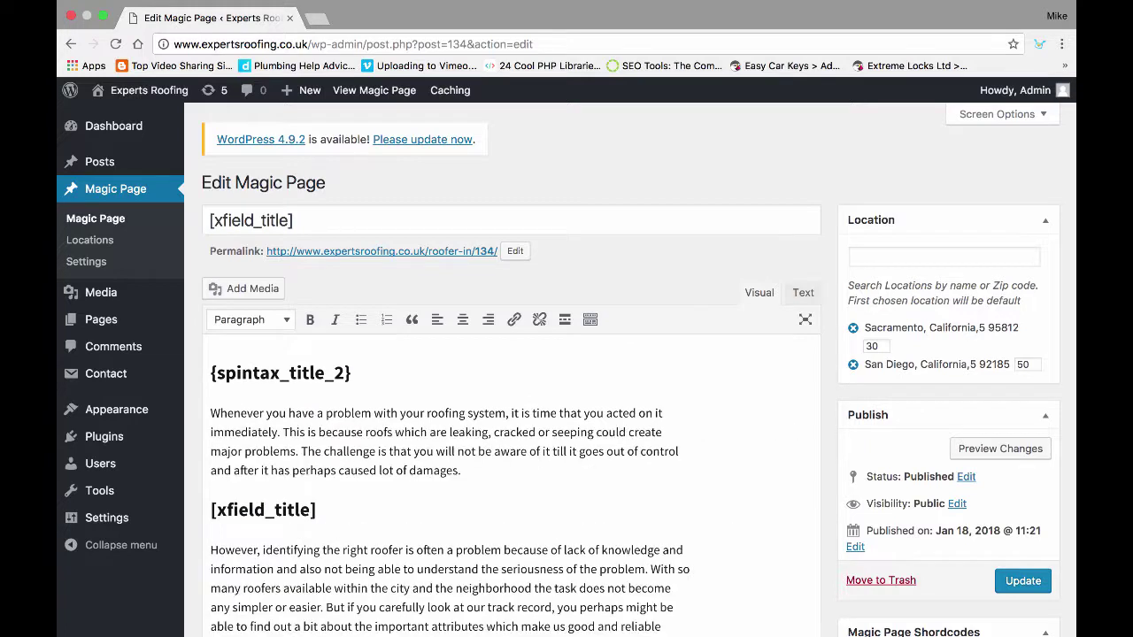
left_click(943, 256)
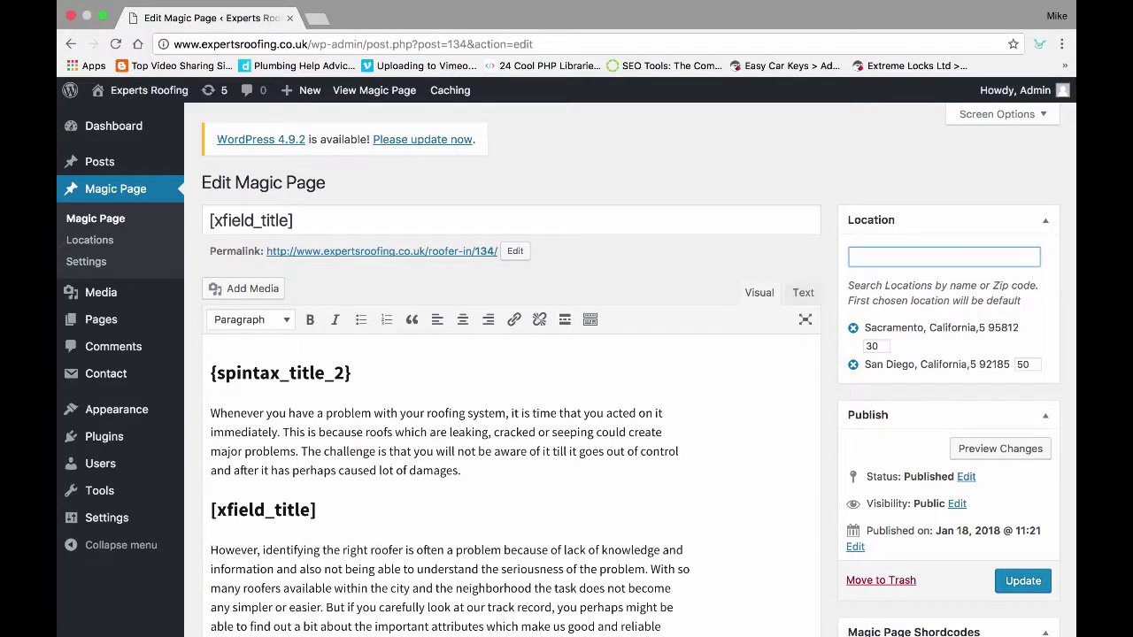
type("miami")
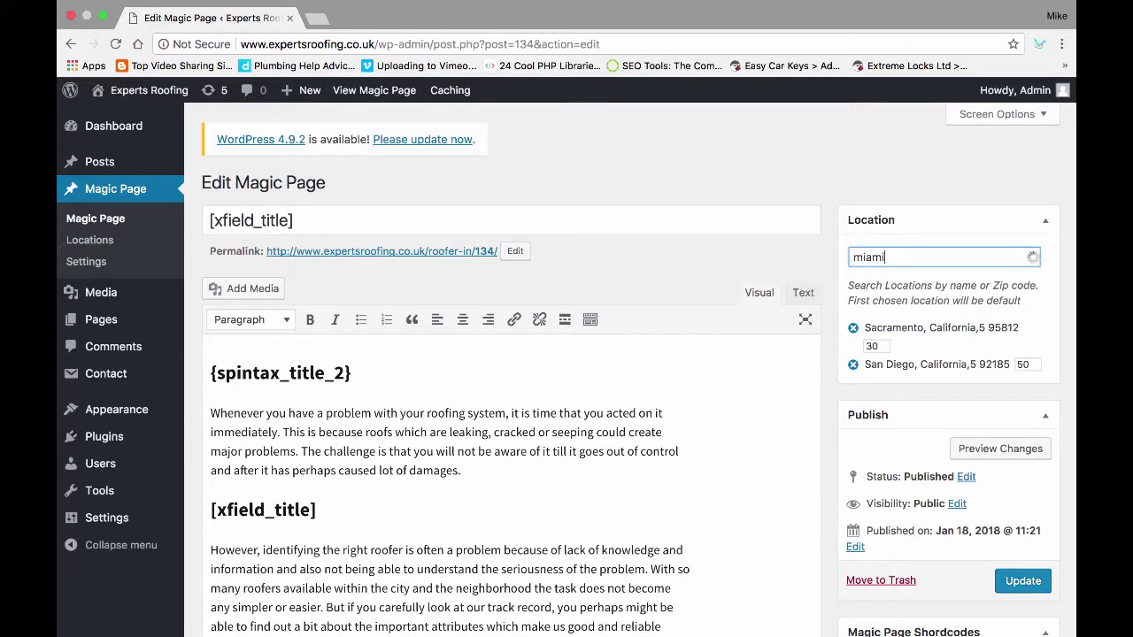
key("BackSpace")
key("BackSpace")
key("BackSpace")
key("BackSpace")
key("BackSpace")
Examine the [cities] shortcode at the end of the page content alongside the chosen locations and their radii
scroll(566, 354, "down", 10)
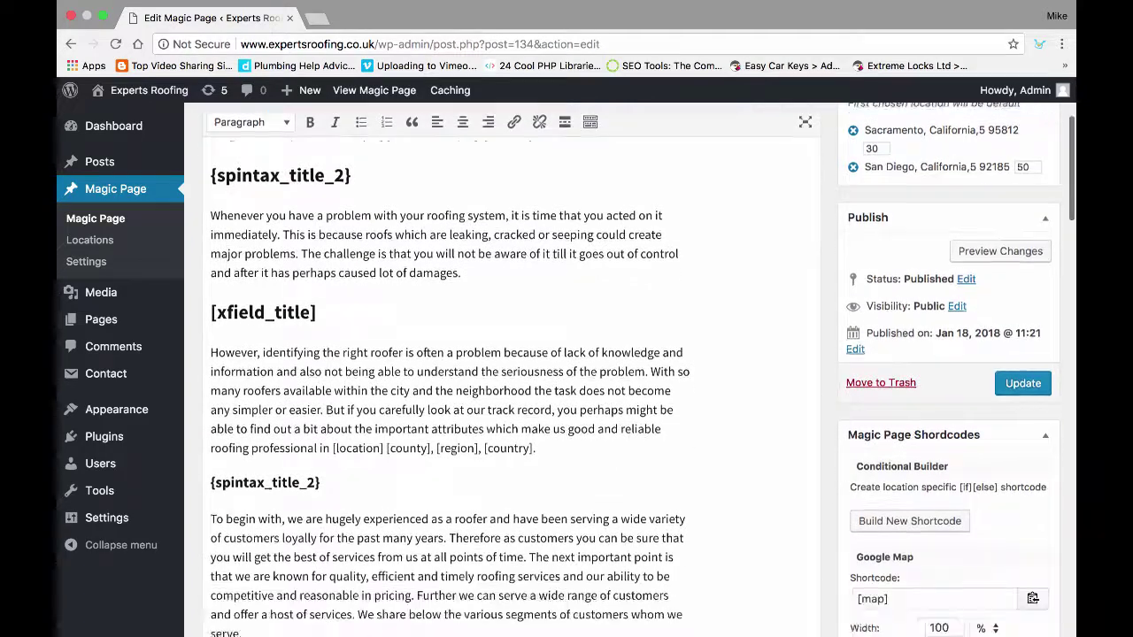
scroll(511, 399, "down", 3)
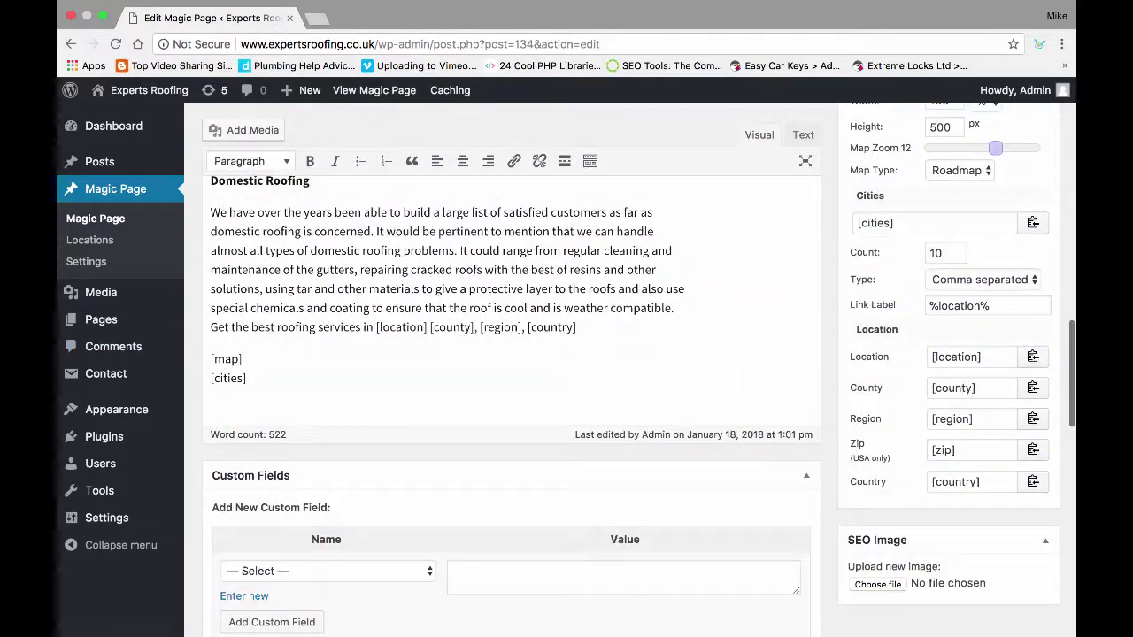
left_click_drag(247, 378, 210, 378)
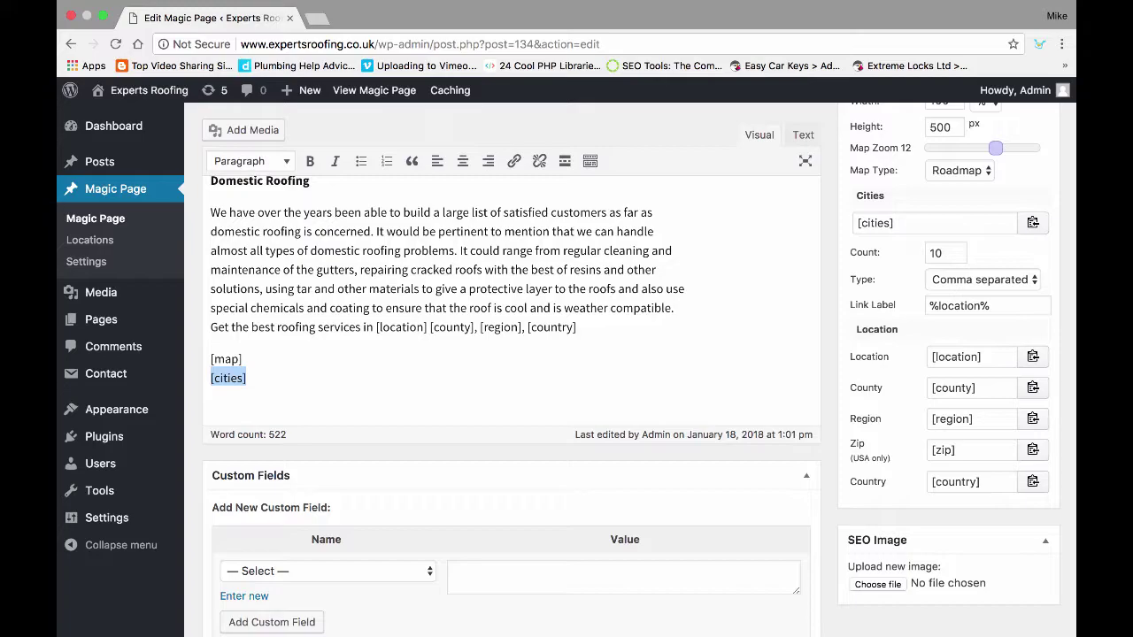
scroll(566, 353, "up", 15)
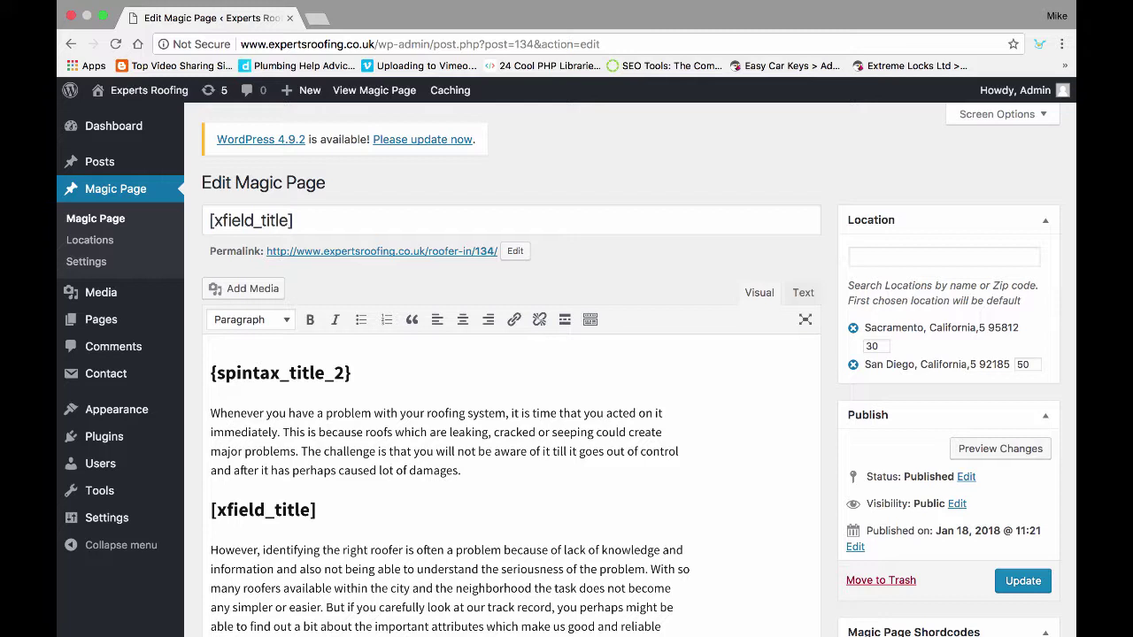
left_click(943, 257)
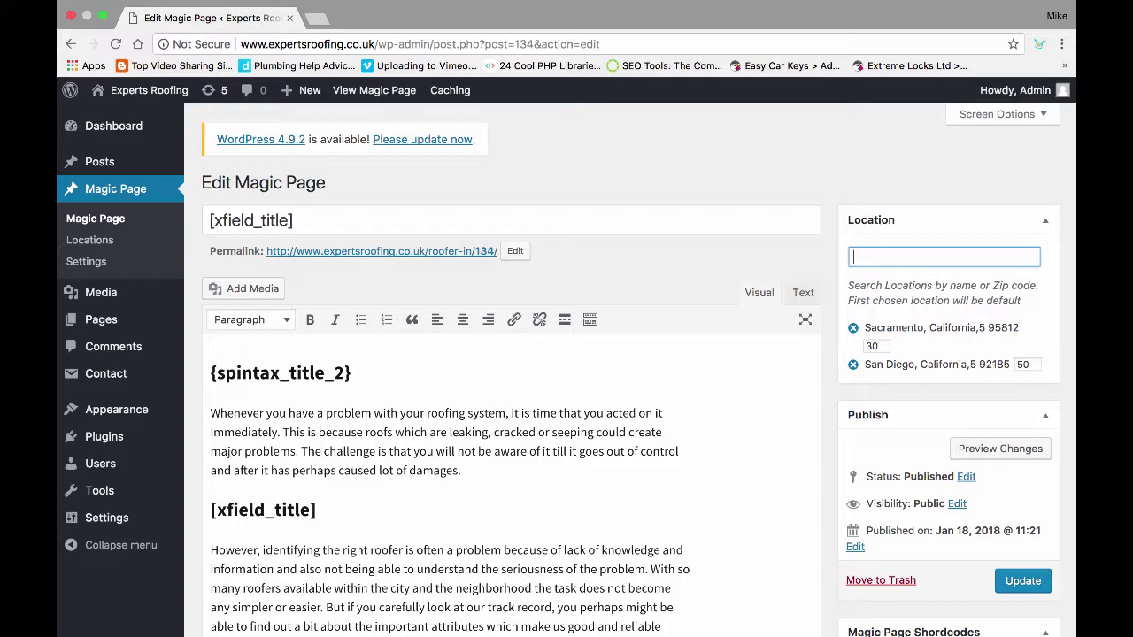
scroll(510, 372, "down", 15)
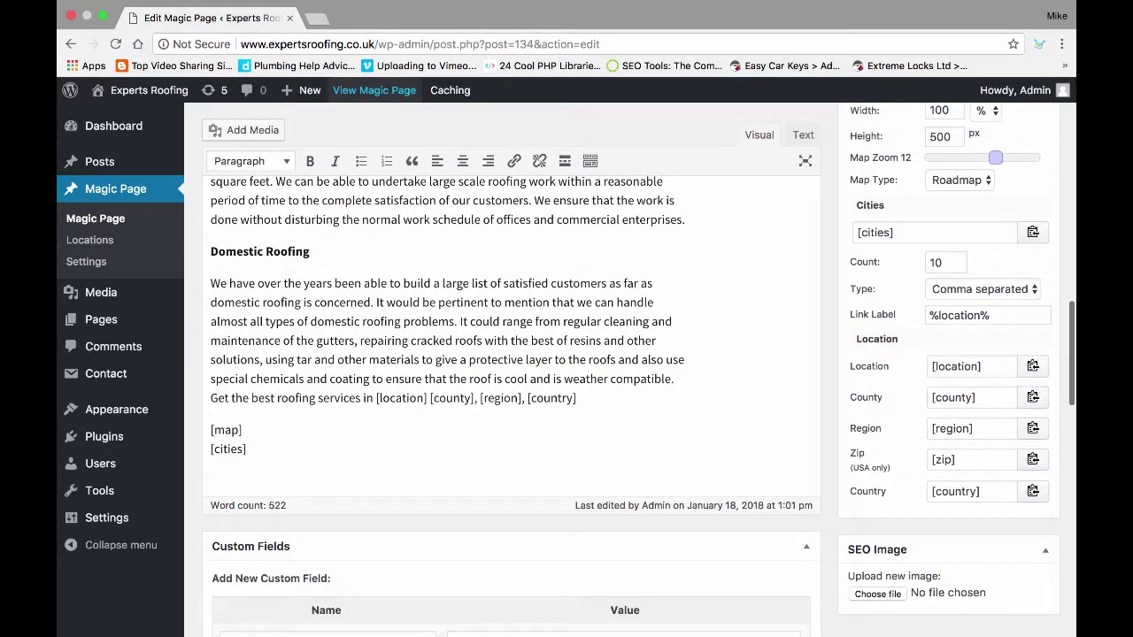
scroll(510, 372, "down", 2)
left_click_drag(247, 348, 211, 347)
scroll(511, 372, "up", 4)
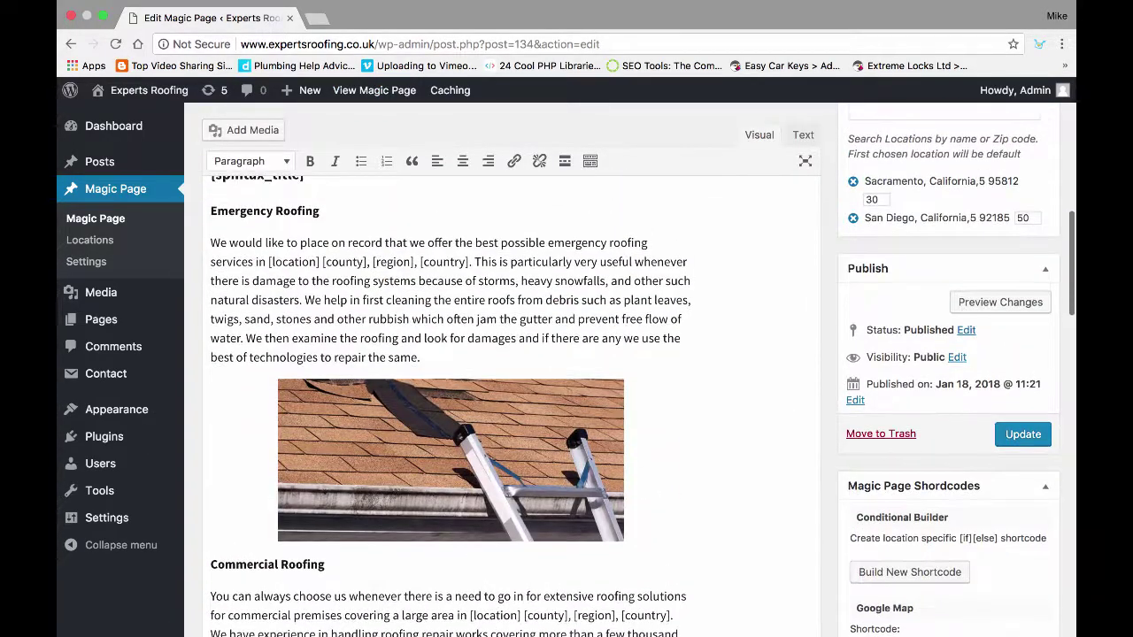
scroll(512, 372, "down", 8)
scroll(512, 371, "down", 3)
scroll(512, 372, "up", 10)
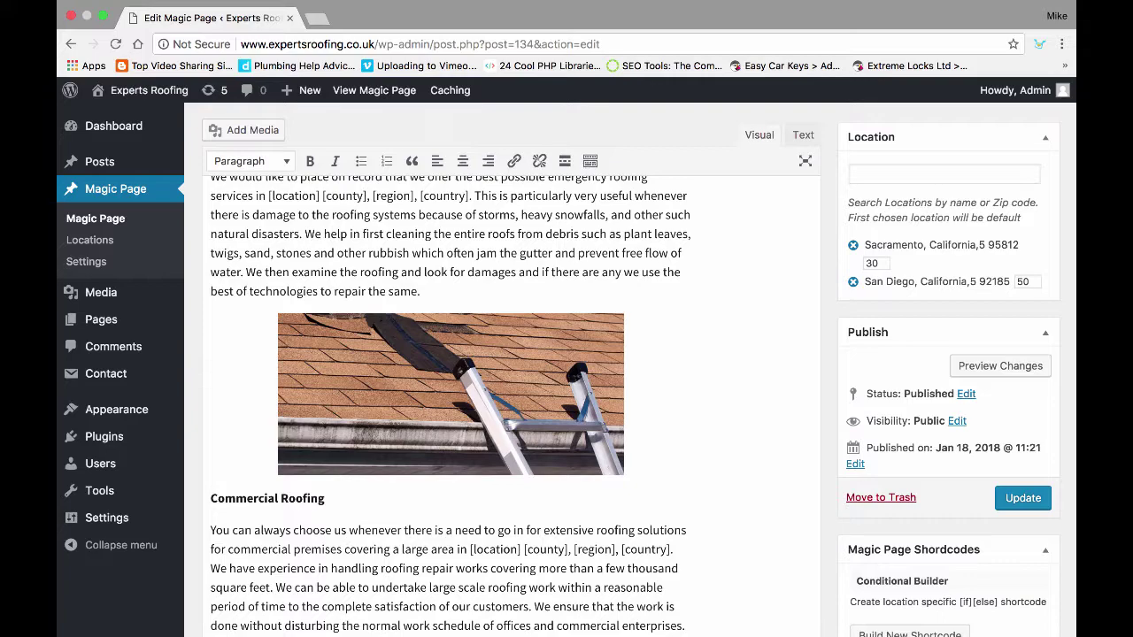
scroll(511, 372, "down", 3)
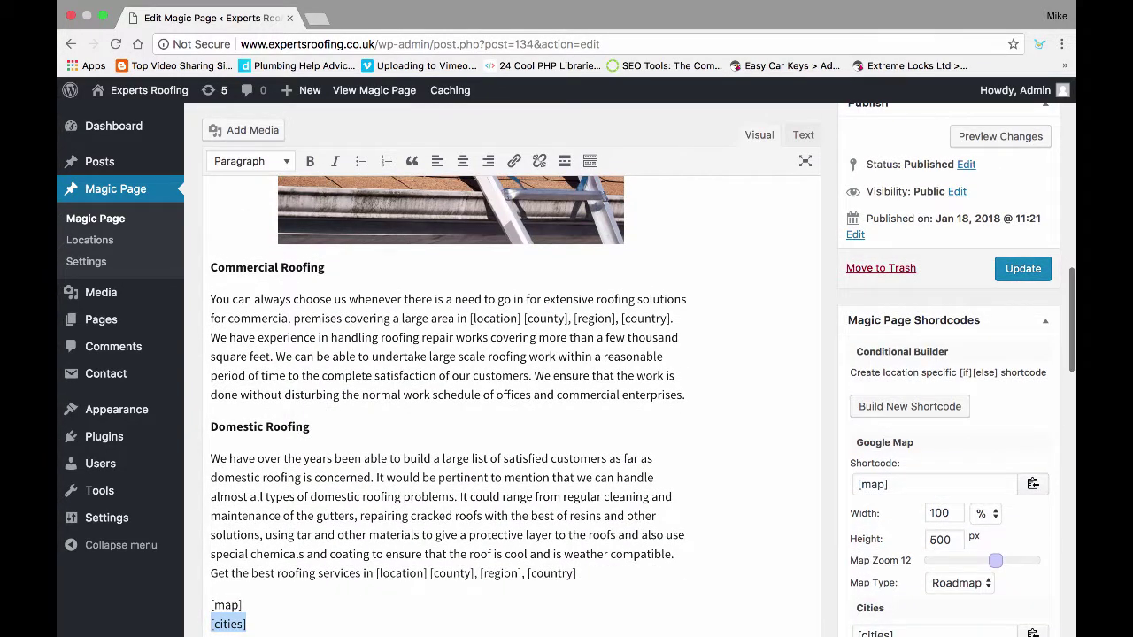
Update the Magic Page with its Sacramento and San Diego locations
scroll(512, 372, "up", 5)
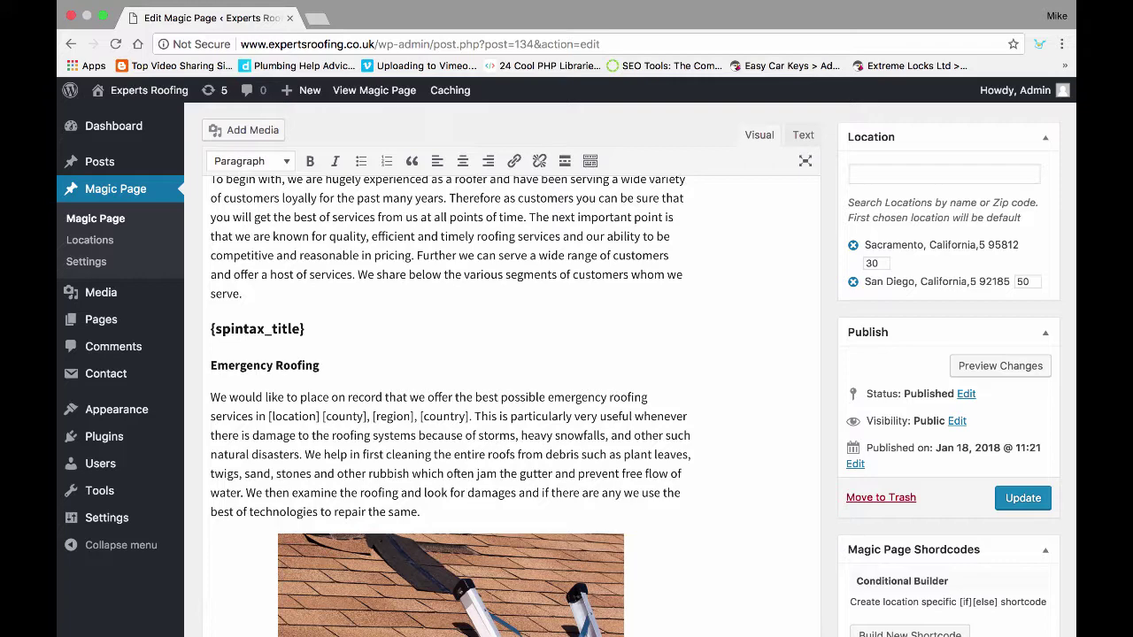
left_click(1022, 498)
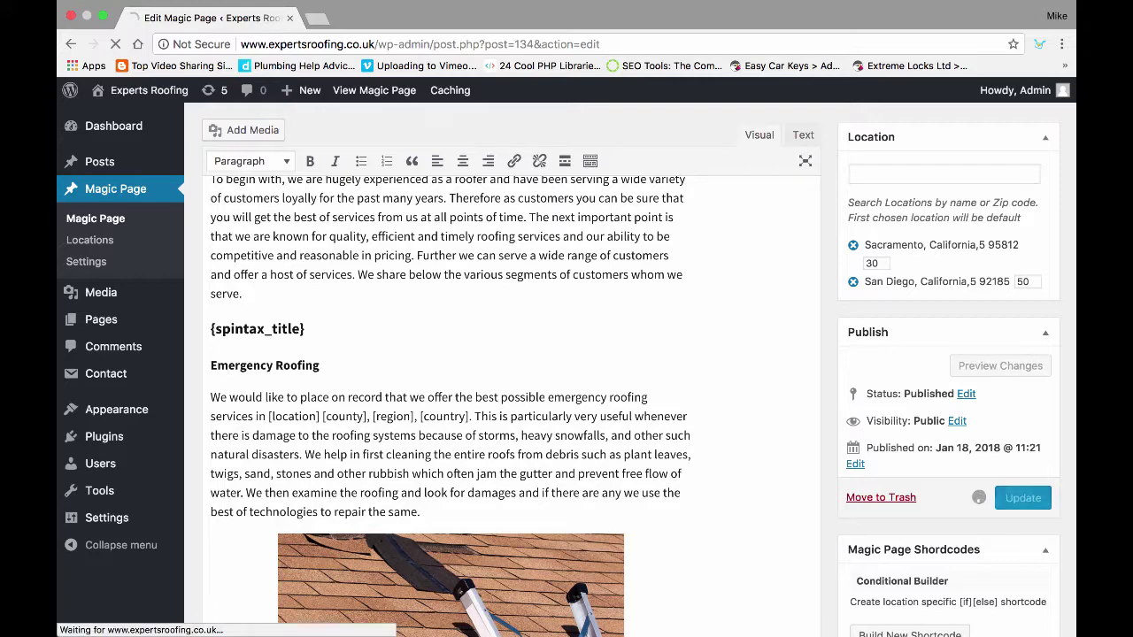